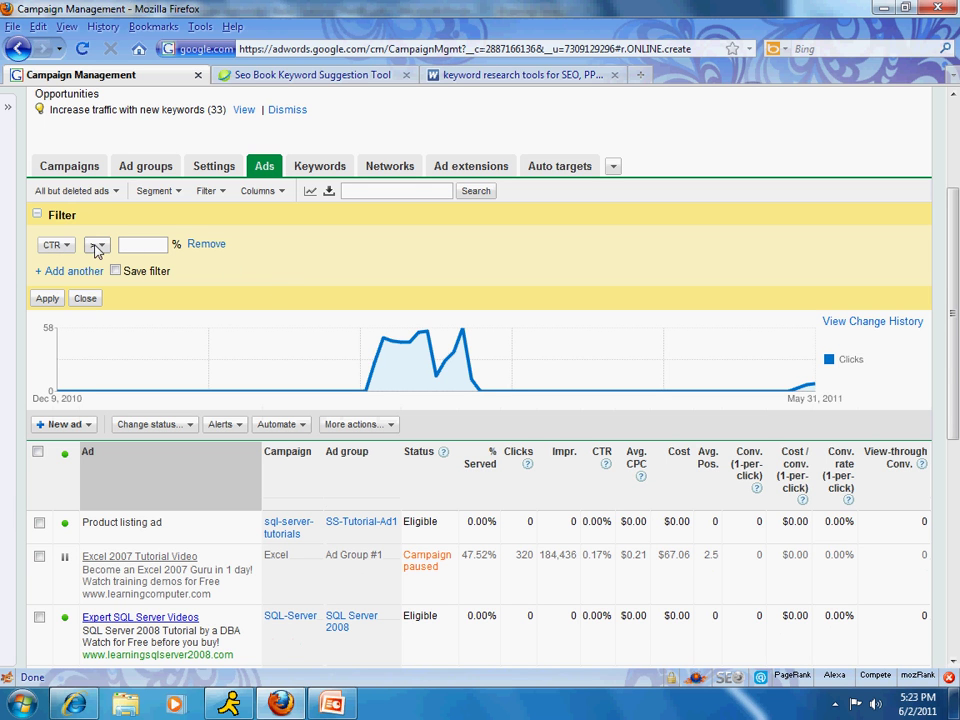
Set the ads filter condition to CTR greater than 1%
scroll(150, 277, down, 2)
scroll(150, 277, down, 2)
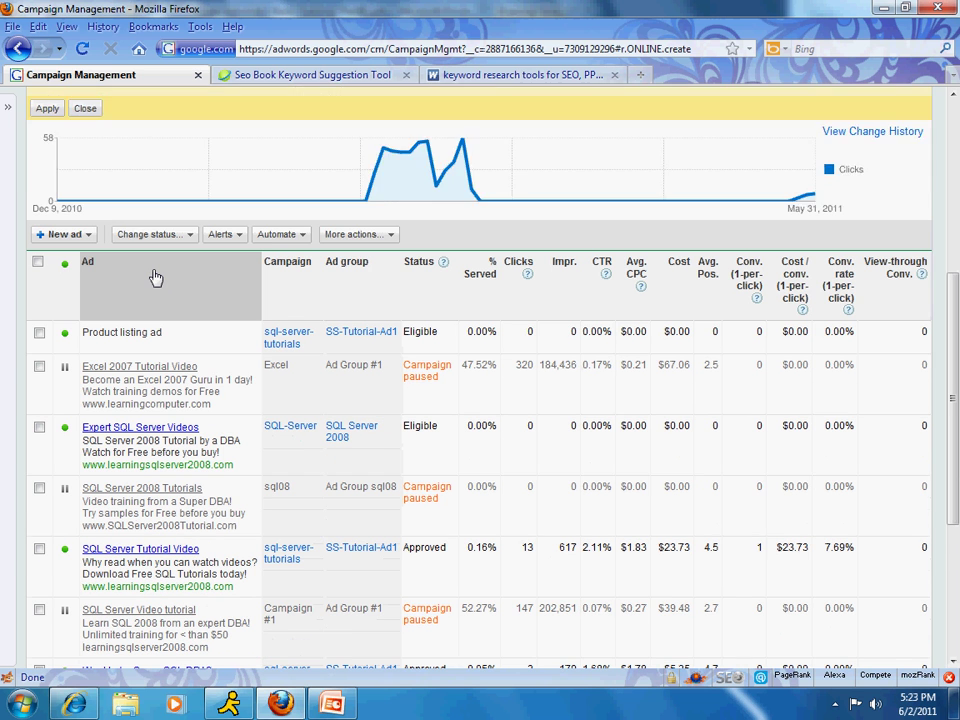
scroll(124, 244, up, 2)
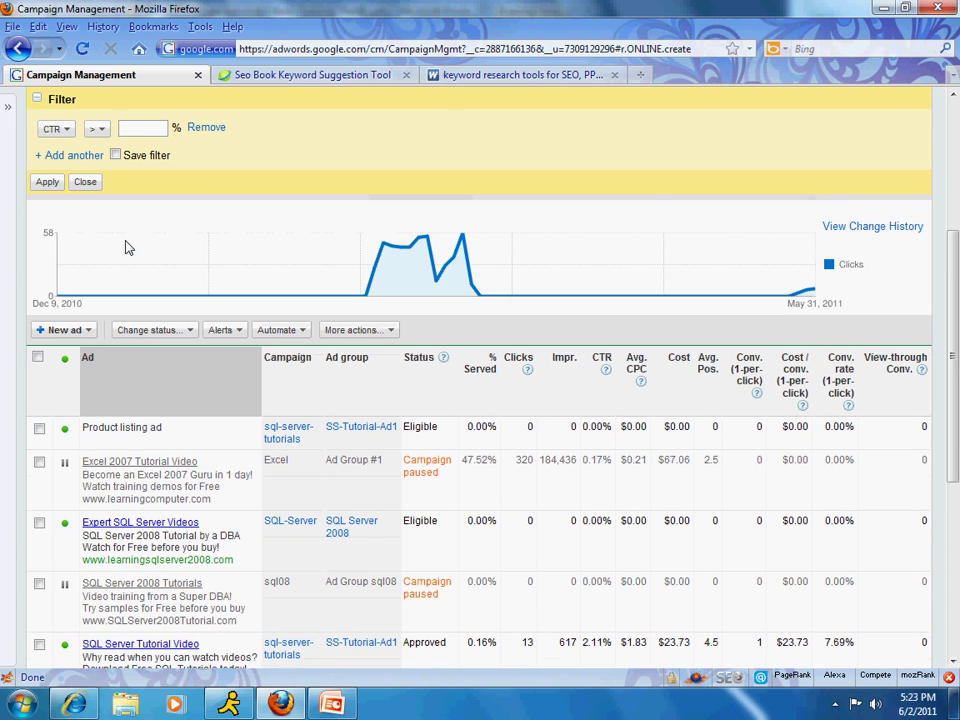
click(97, 150)
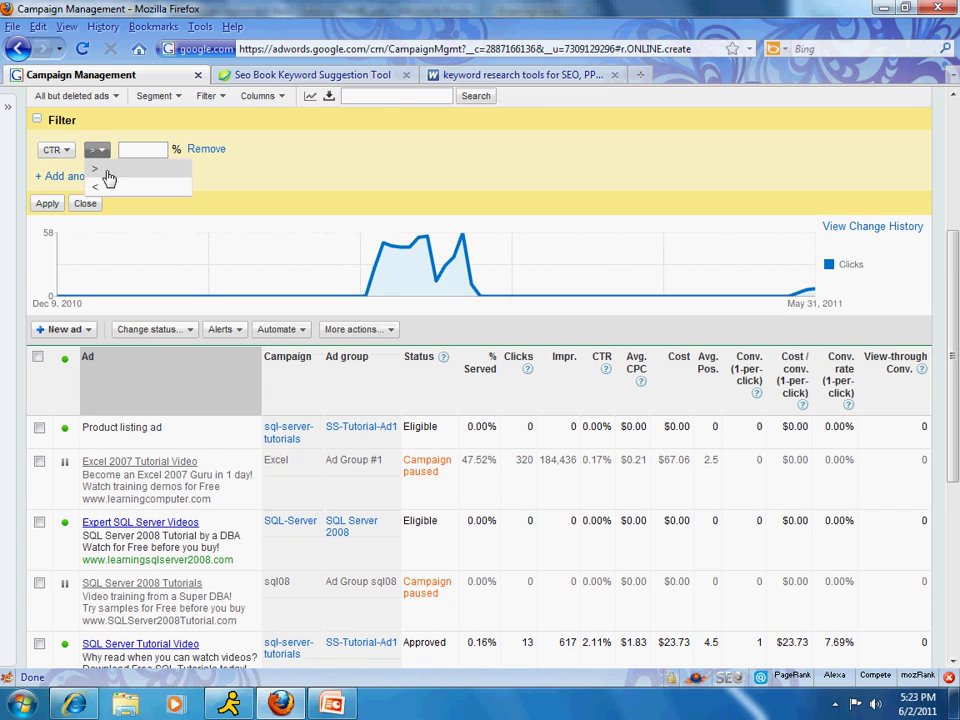
click(103, 172)
click(160, 150)
text(1)
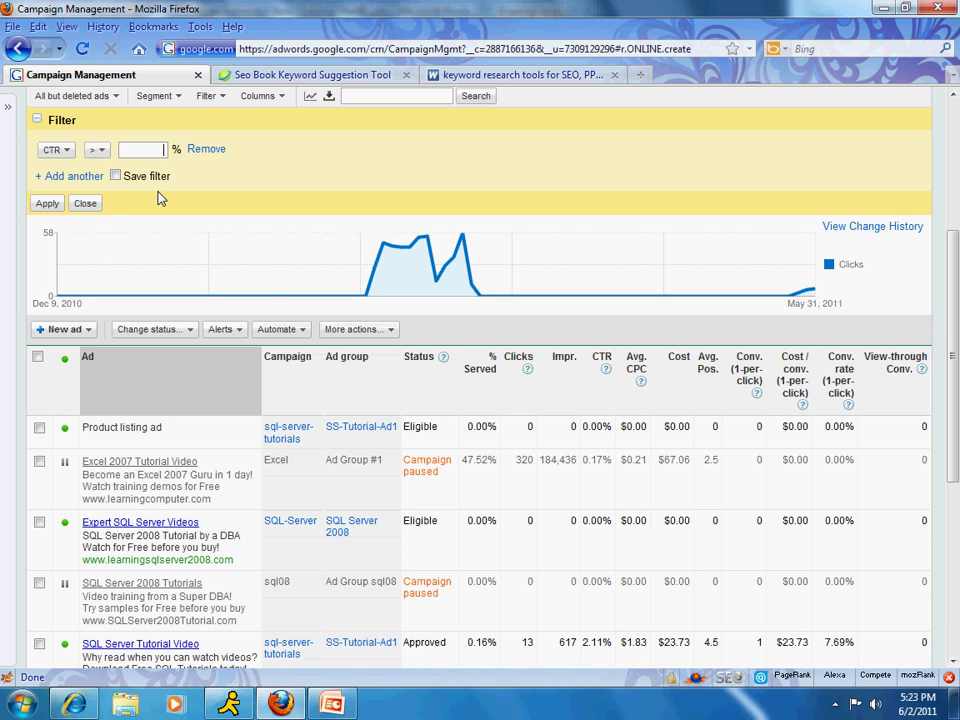
click(72, 179)
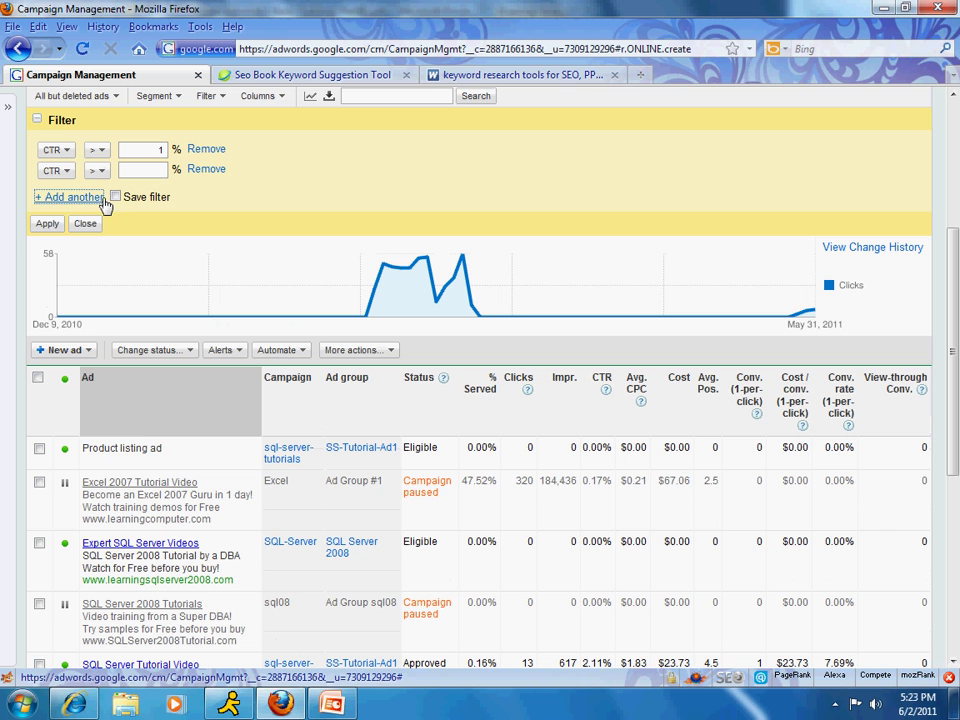
click(55, 170)
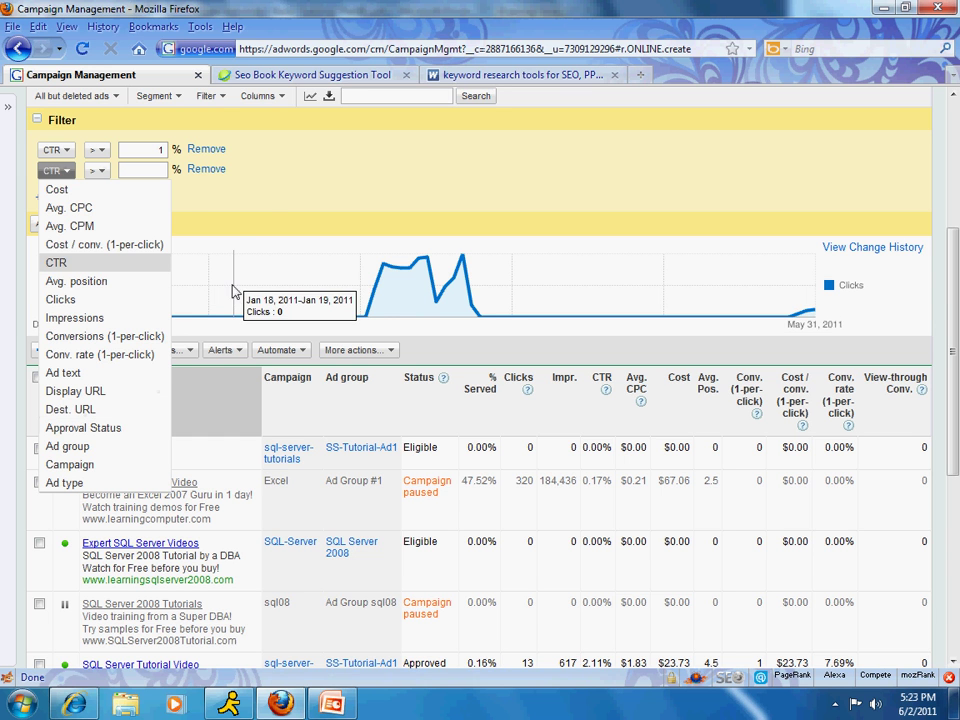
click(266, 202)
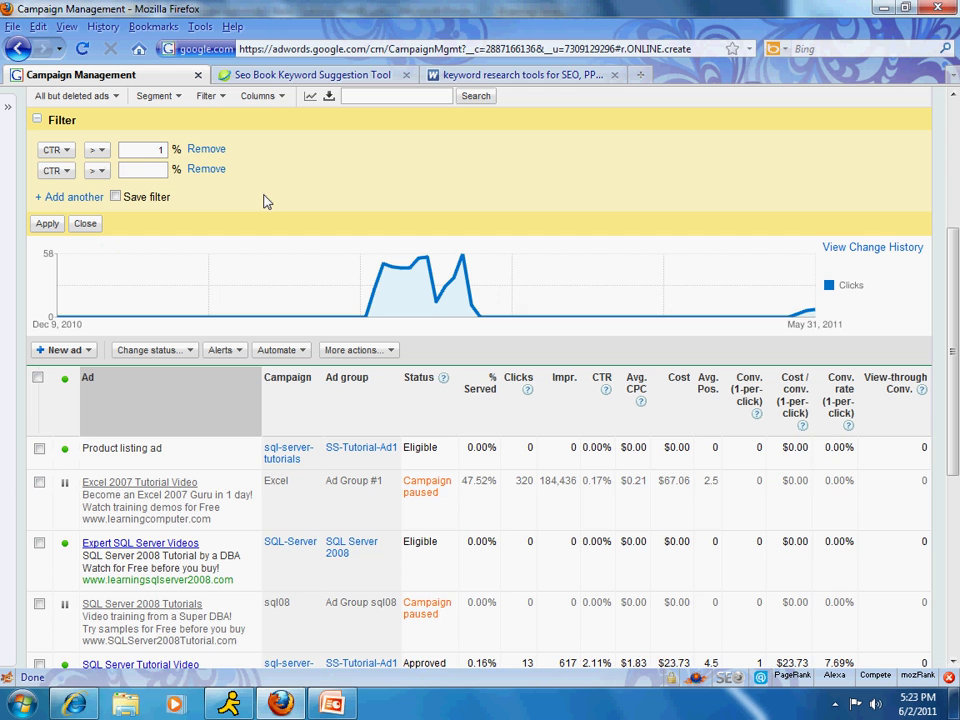
click(206, 169)
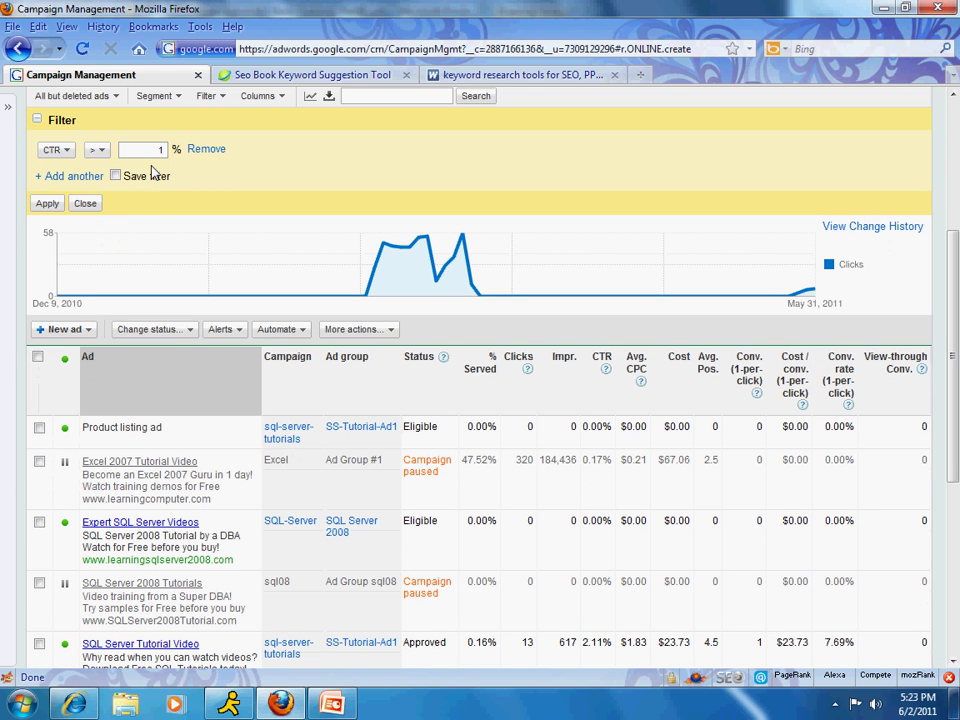
Apply the CTR filter to the ads table and sort the ads by CTR, highest first
click(46, 205)
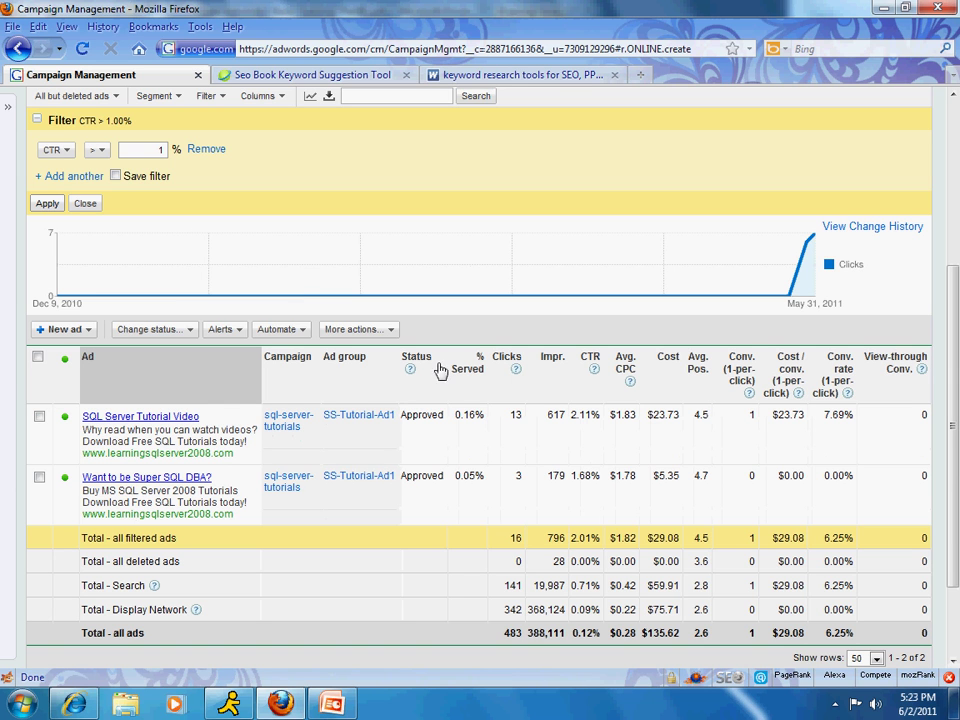
click(608, 363)
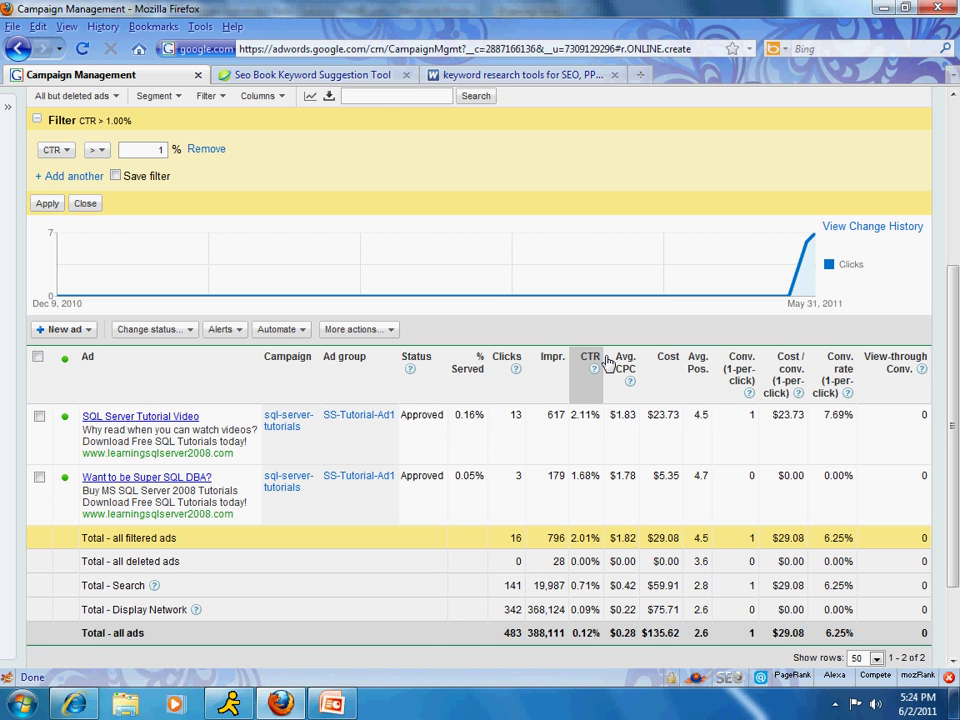
mouse_move(602, 378)
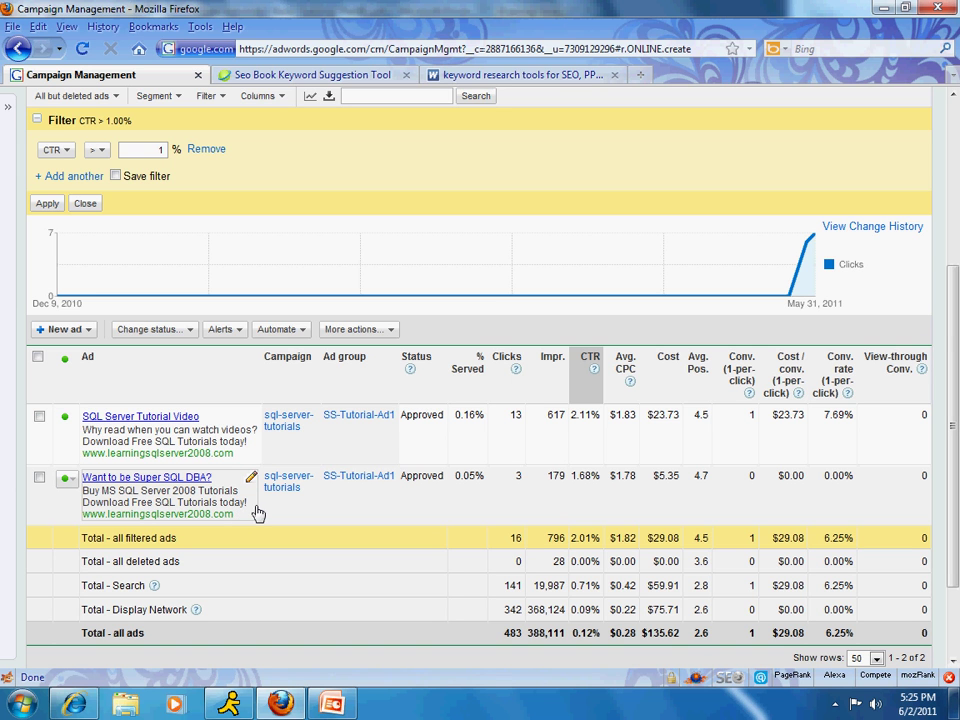
Delete the "Want to be Super SQL DBA?" ad from the filtered ads and confirm the deletion
click(39, 478)
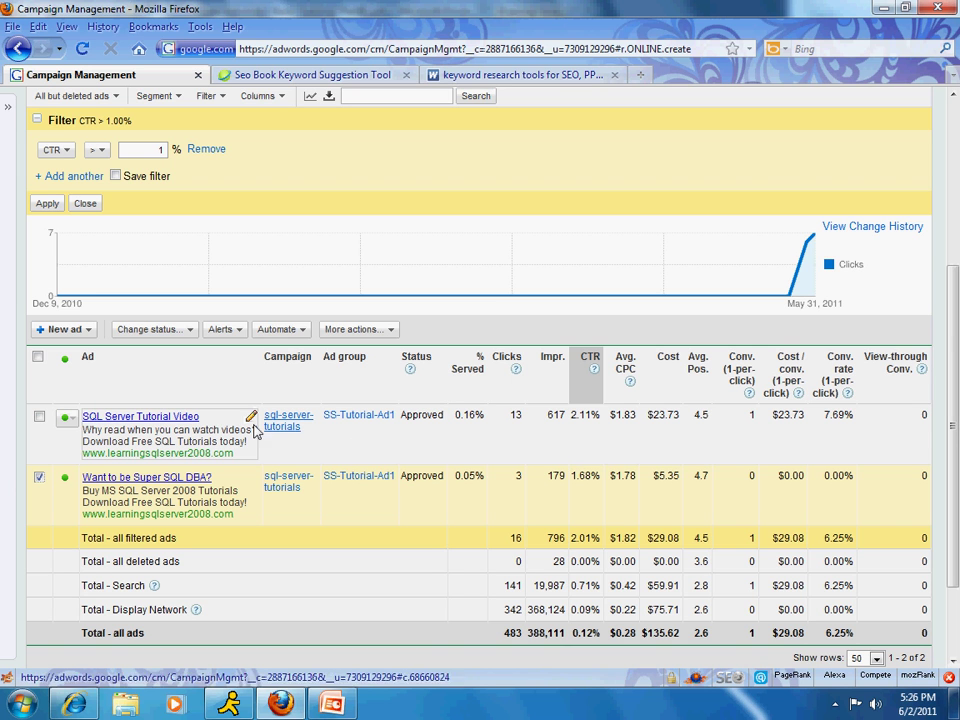
click(39, 416)
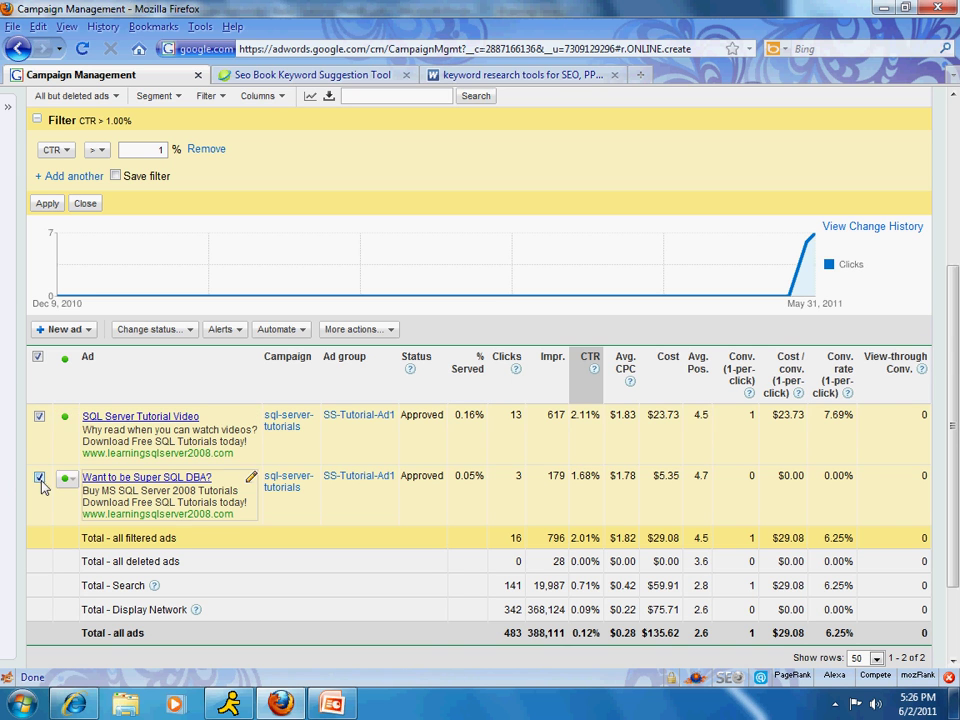
click(39, 477)
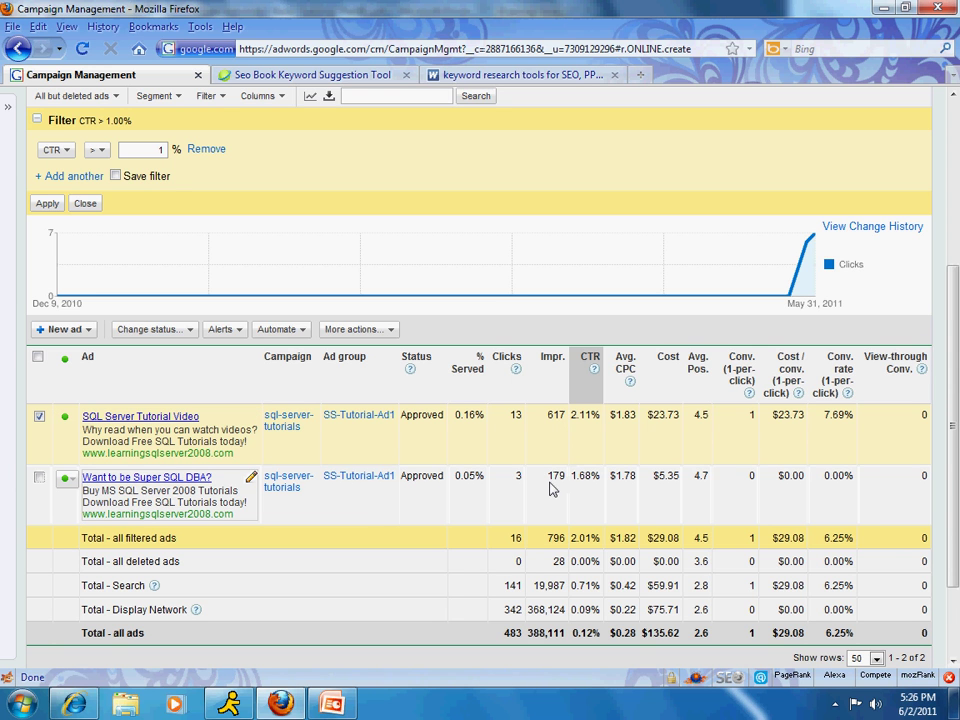
click(39, 477)
click(39, 416)
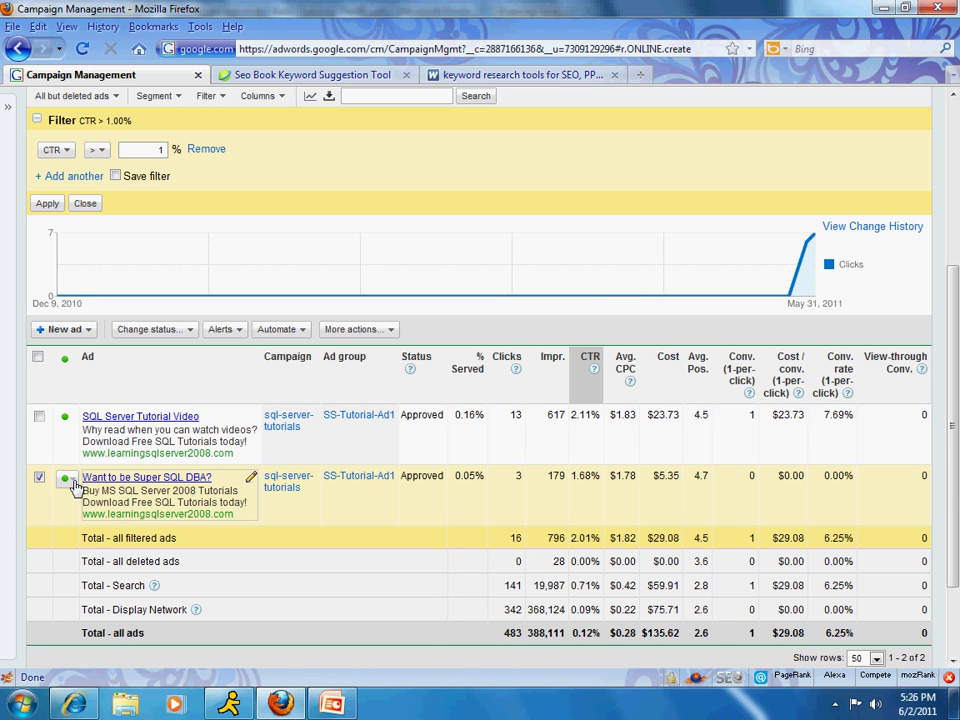
click(68, 482)
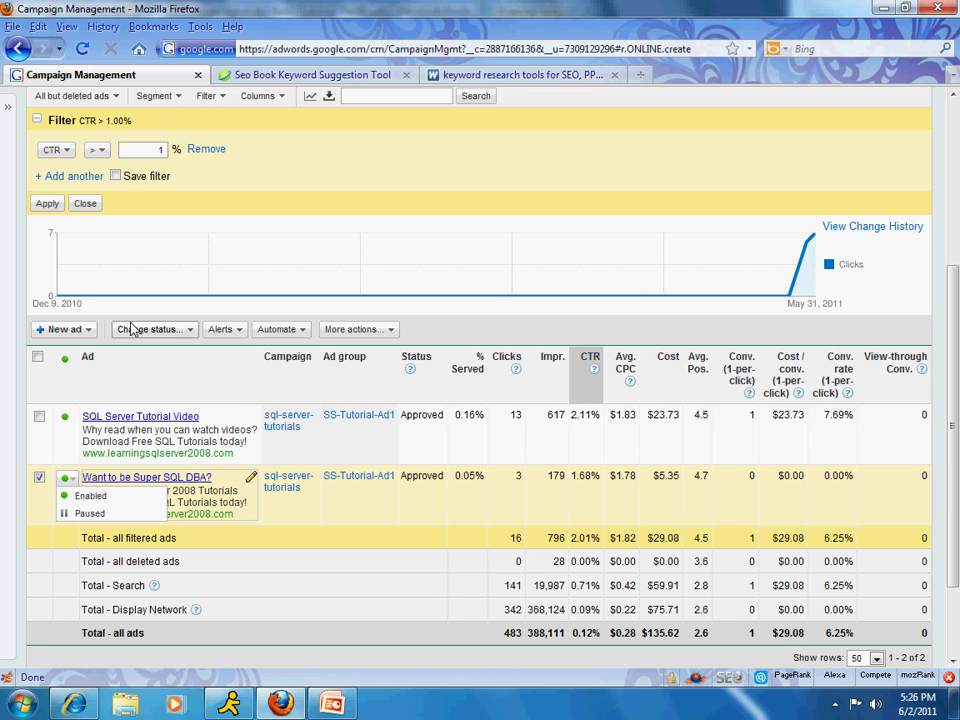
click(178, 332)
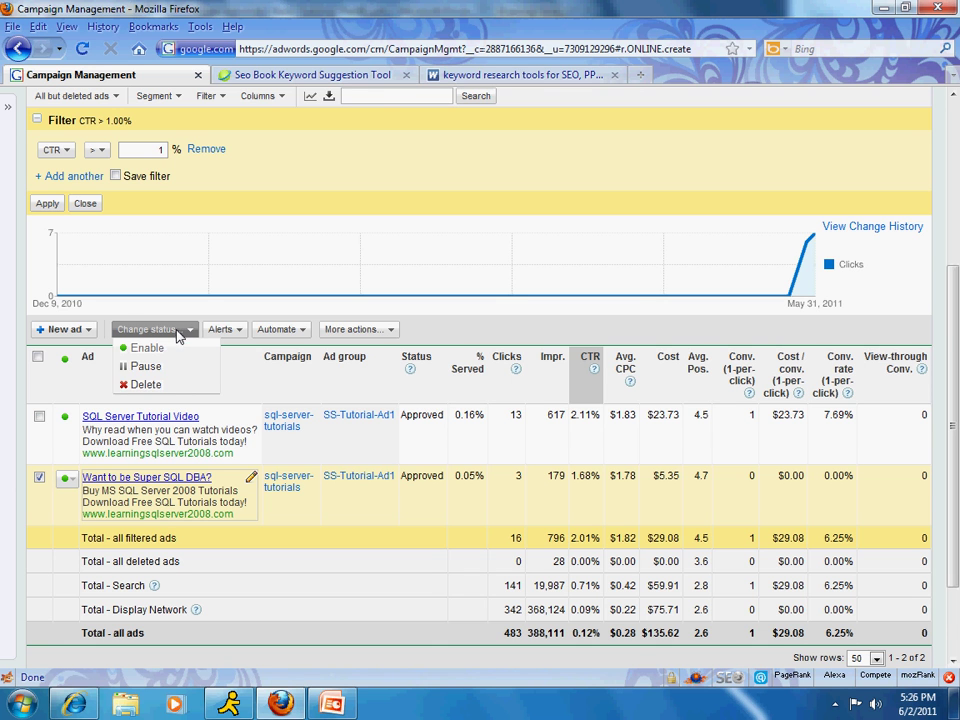
click(155, 394)
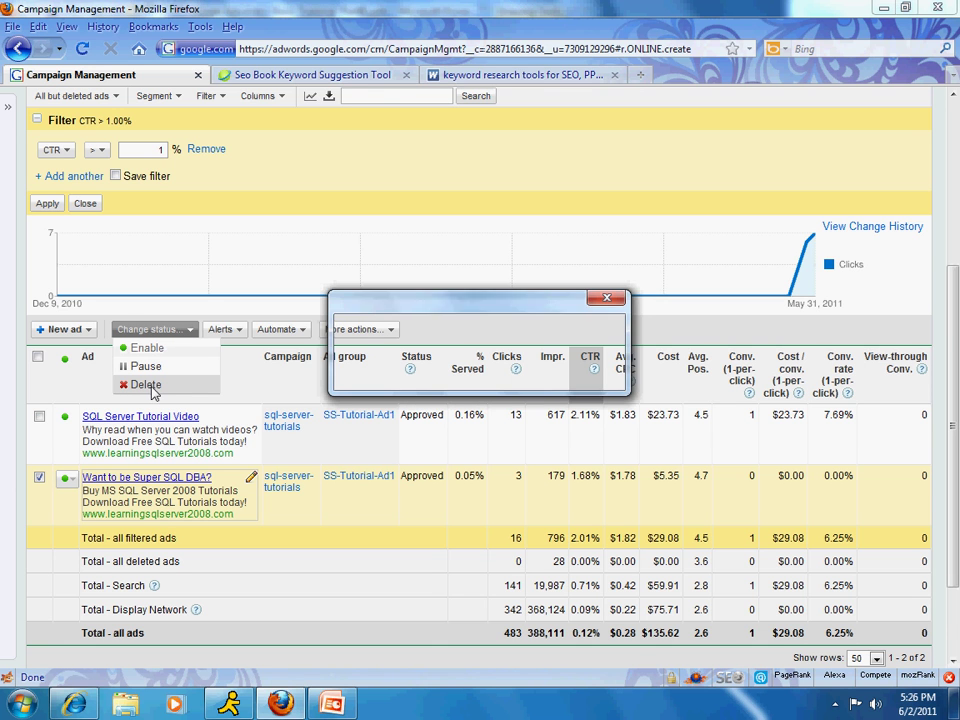
drag(381, 300, 346, 400)
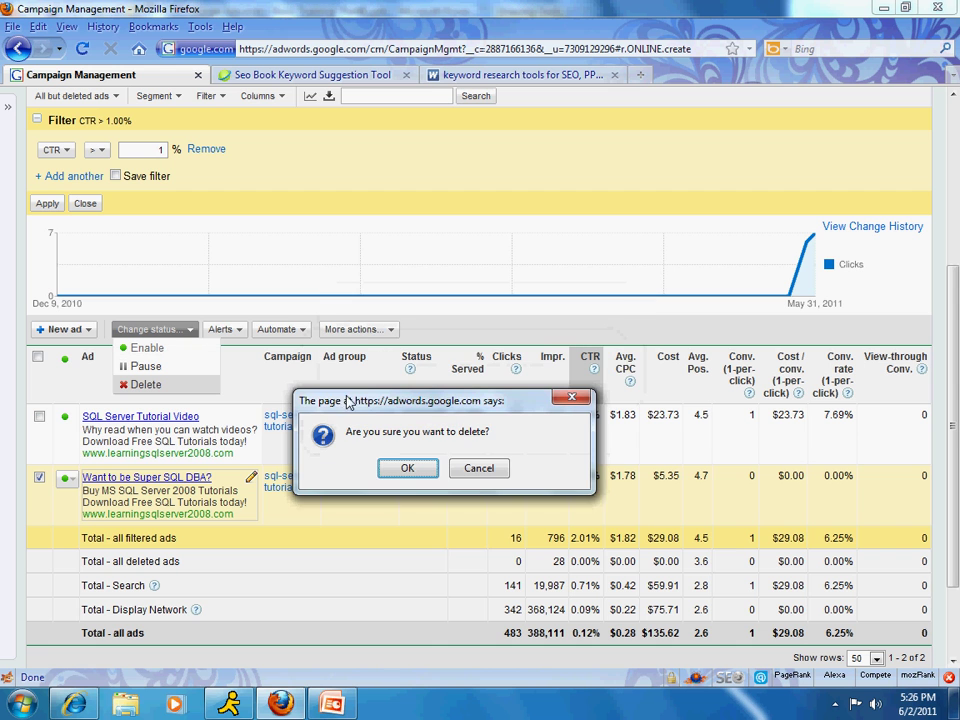
click(408, 472)
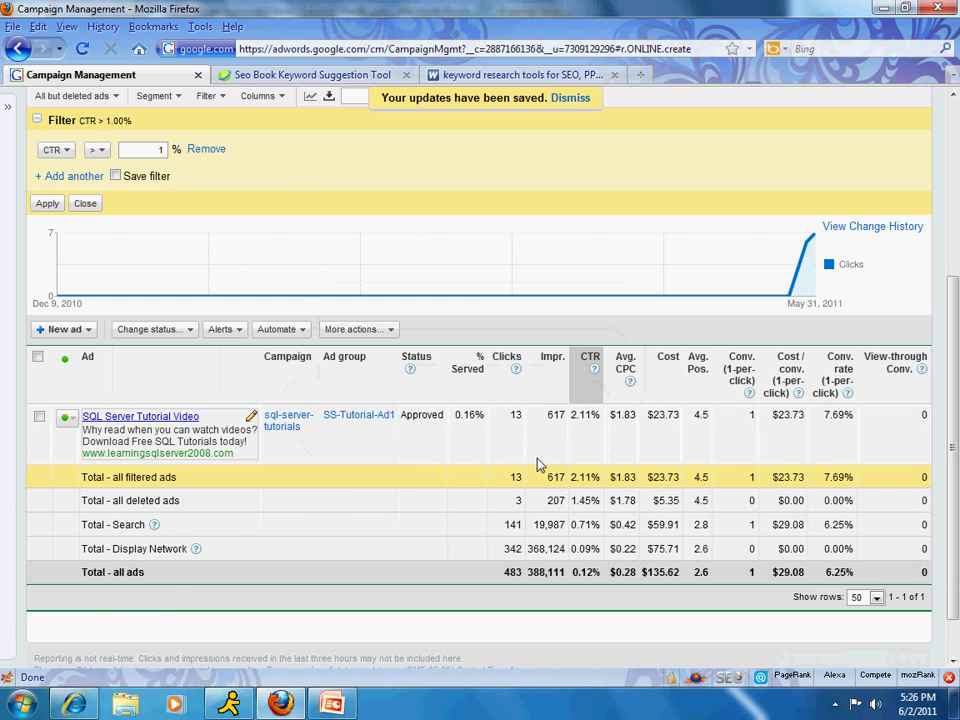
Customize the ads table columns by adding the Image URL attribute, and save the change
scroll(537, 464, up, 2)
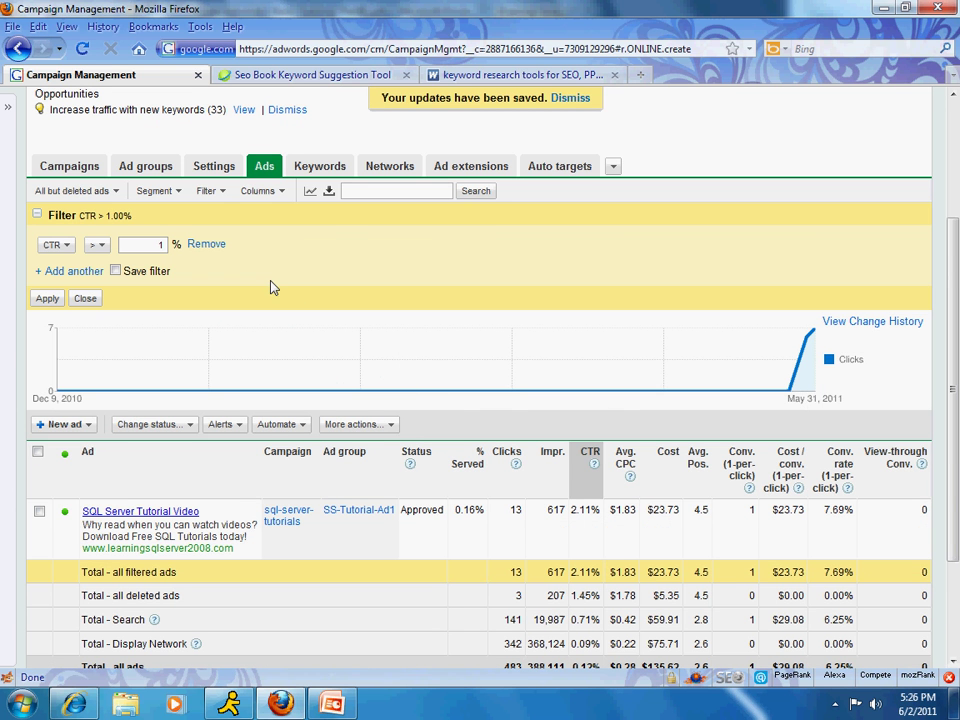
click(283, 194)
click(289, 216)
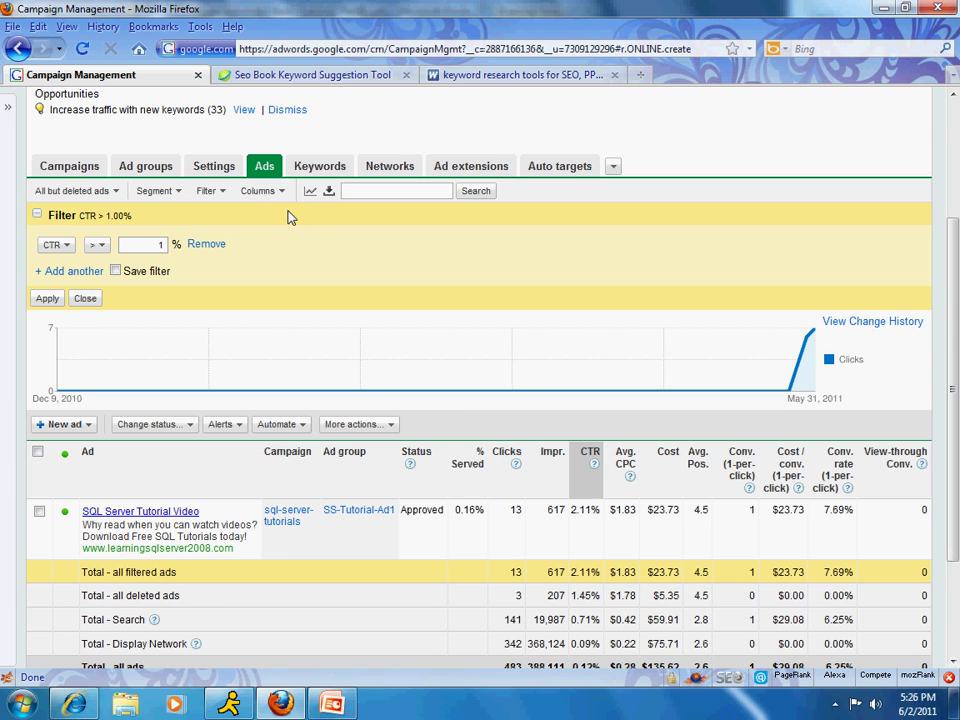
scroll(307, 272, down, 5)
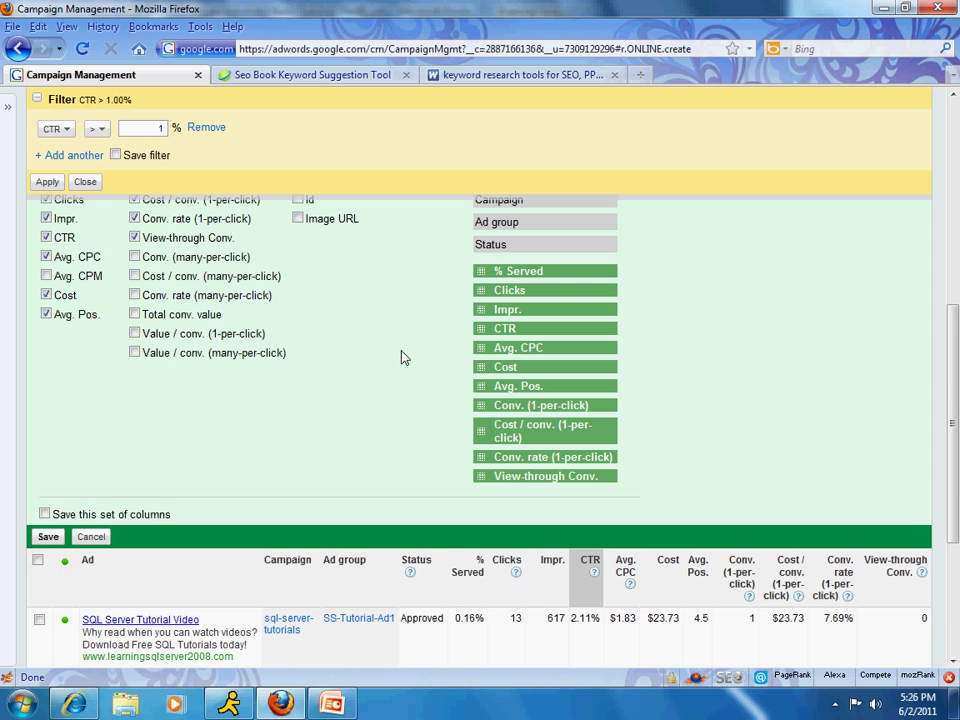
scroll(393, 347, down, 2)
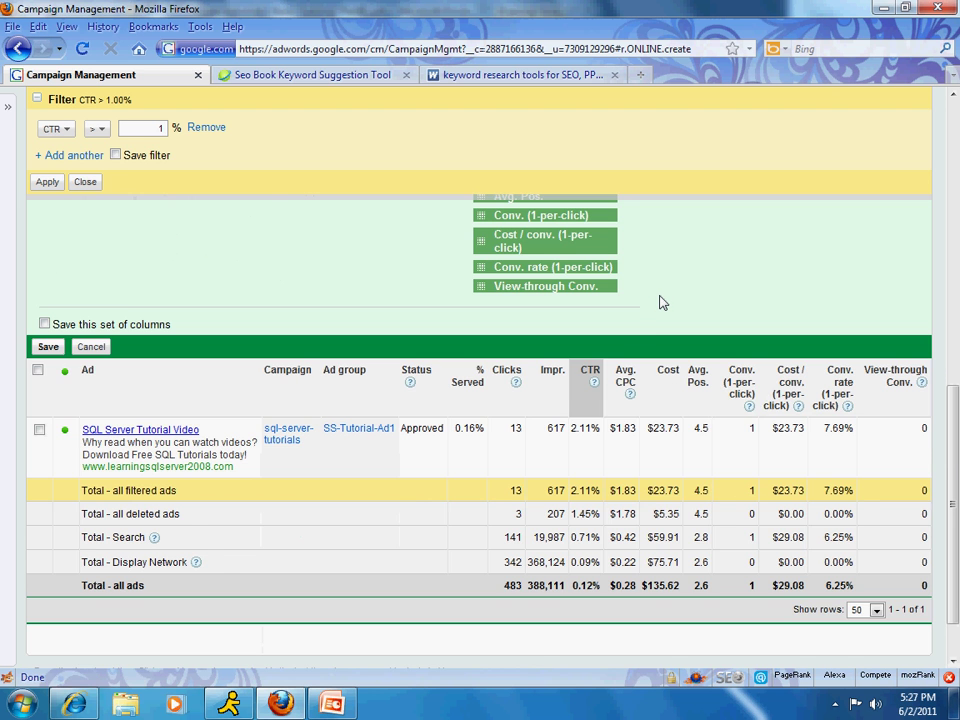
scroll(660, 302, up, 4)
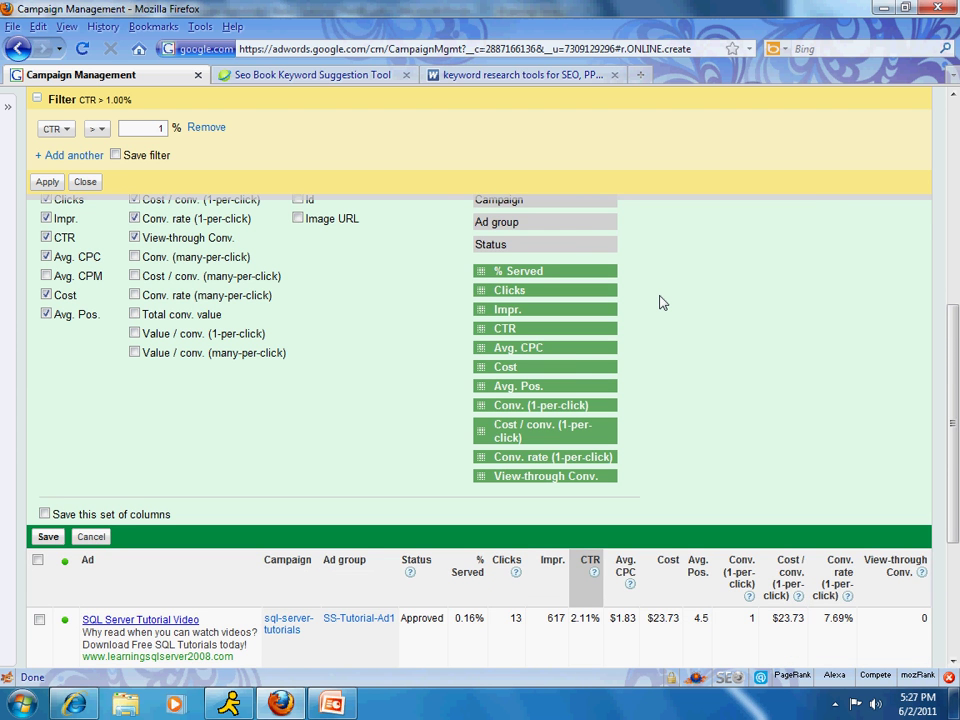
scroll(660, 302, up, 2)
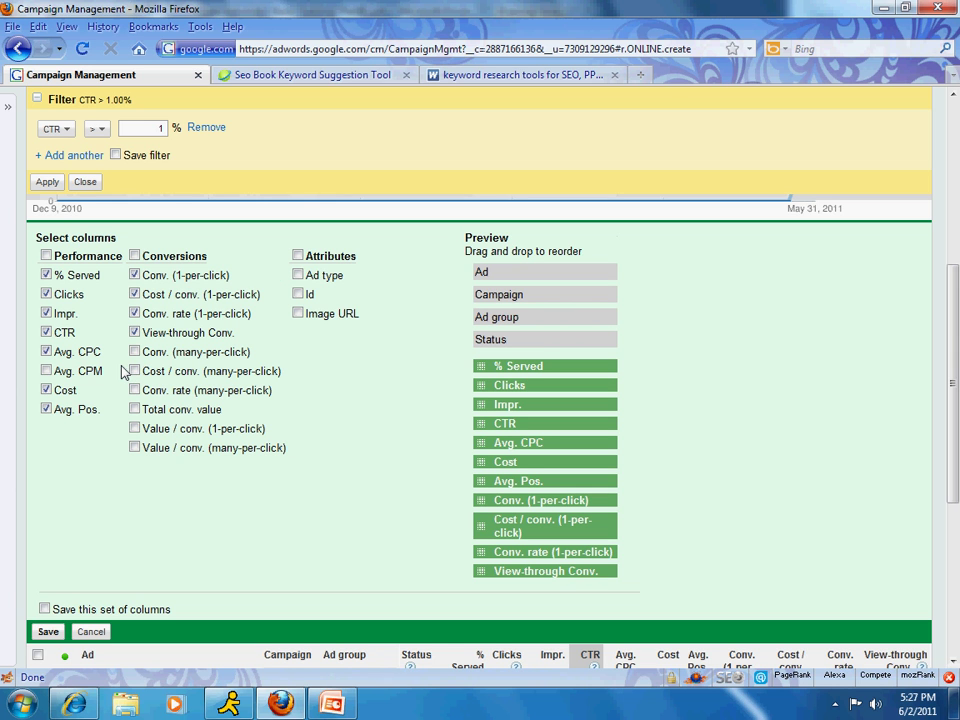
click(298, 313)
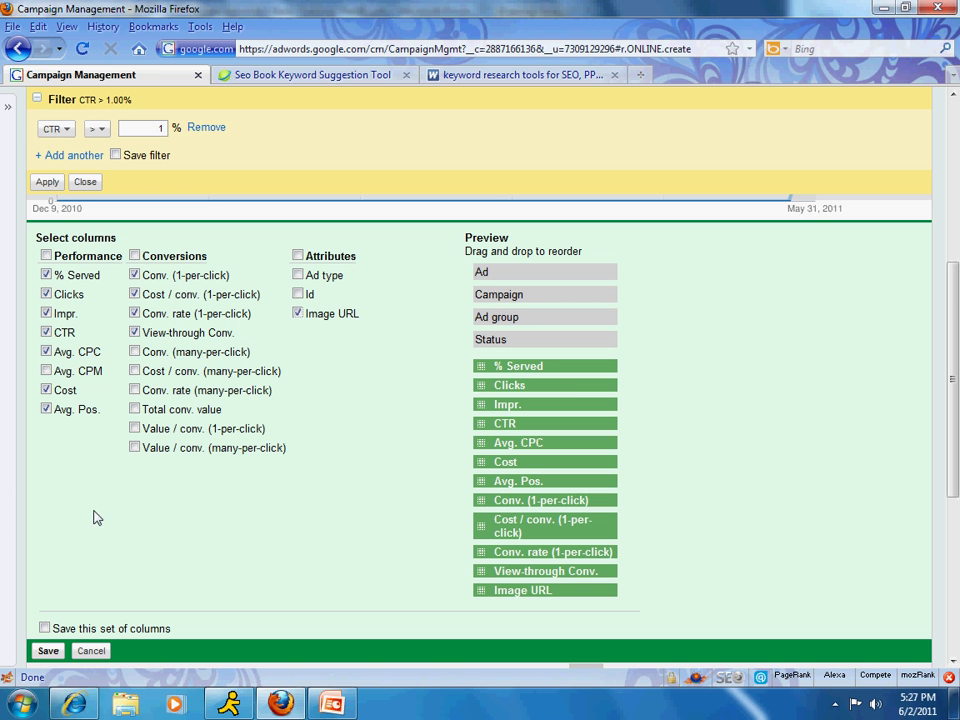
click(50, 650)
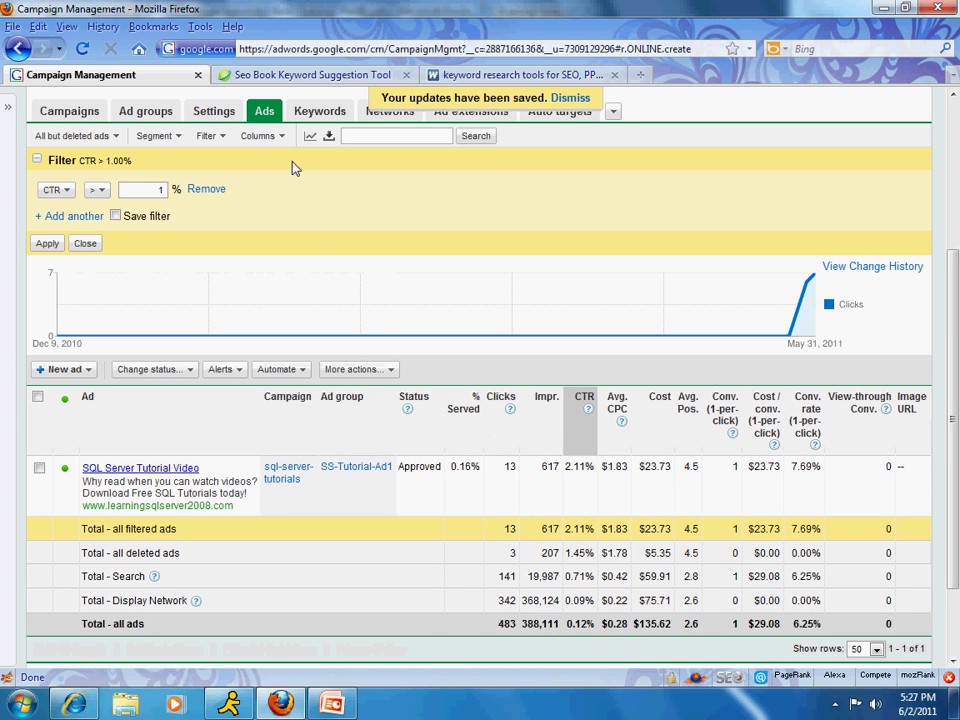
Remove the Image URL attribute from the ads table columns and save the change
click(281, 136)
click(287, 156)
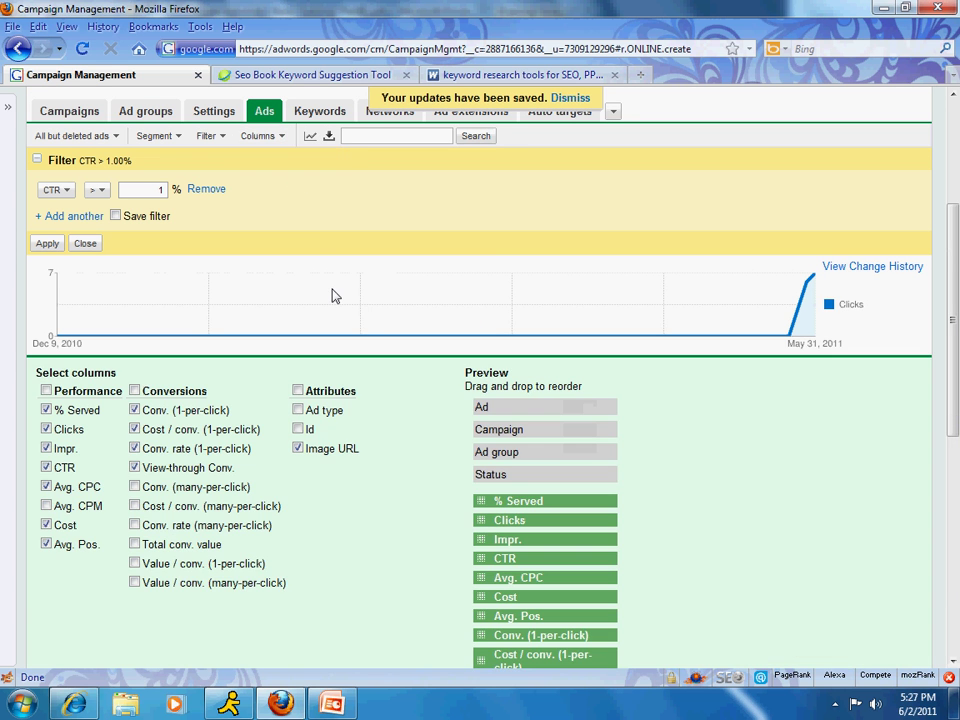
click(297, 449)
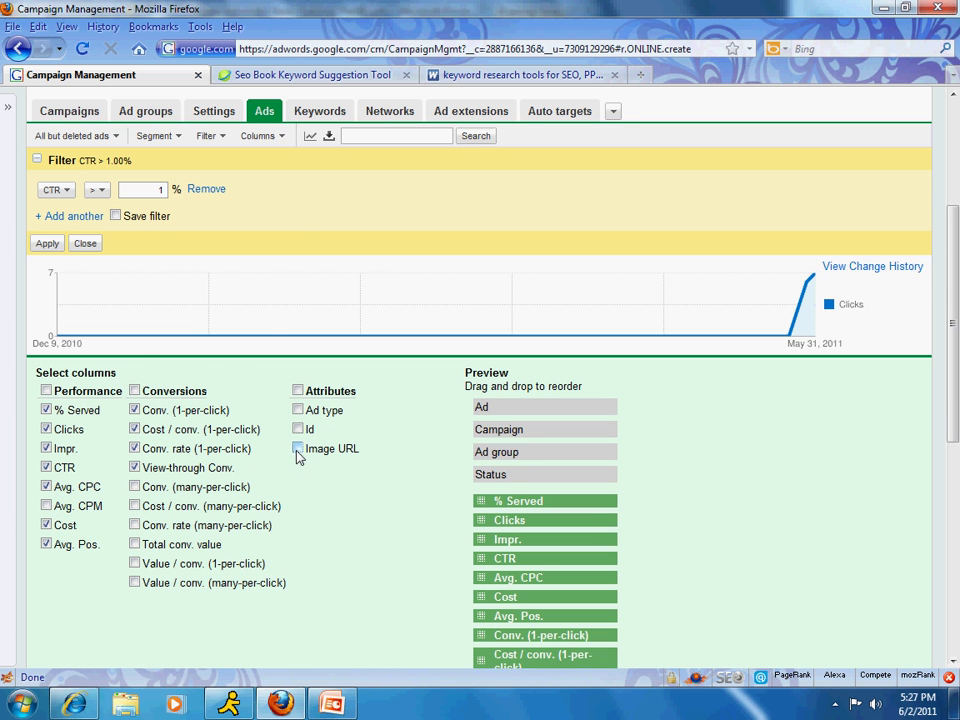
scroll(253, 508, down, 2)
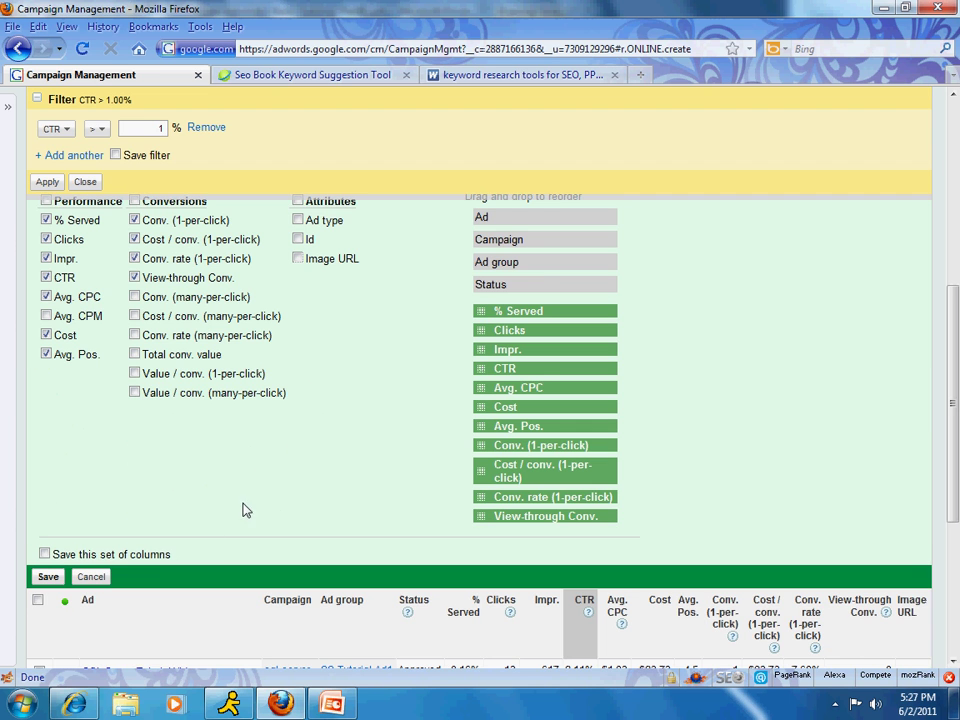
click(45, 578)
scroll(287, 430, up, 2)
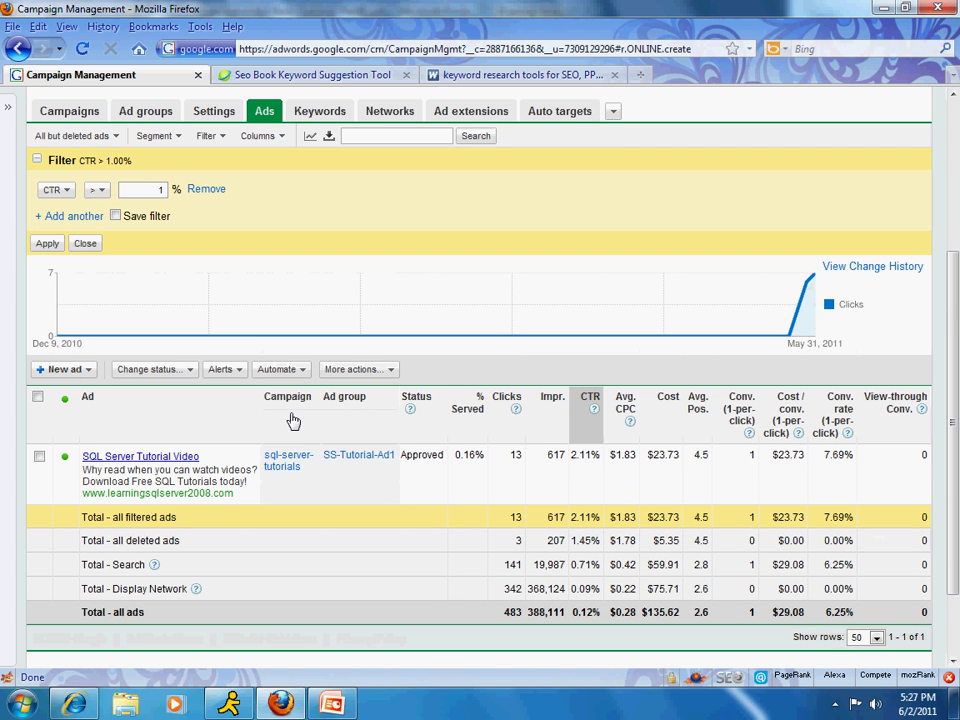
View the graph options, close them, and close the CTR filter on the ads table
click(310, 137)
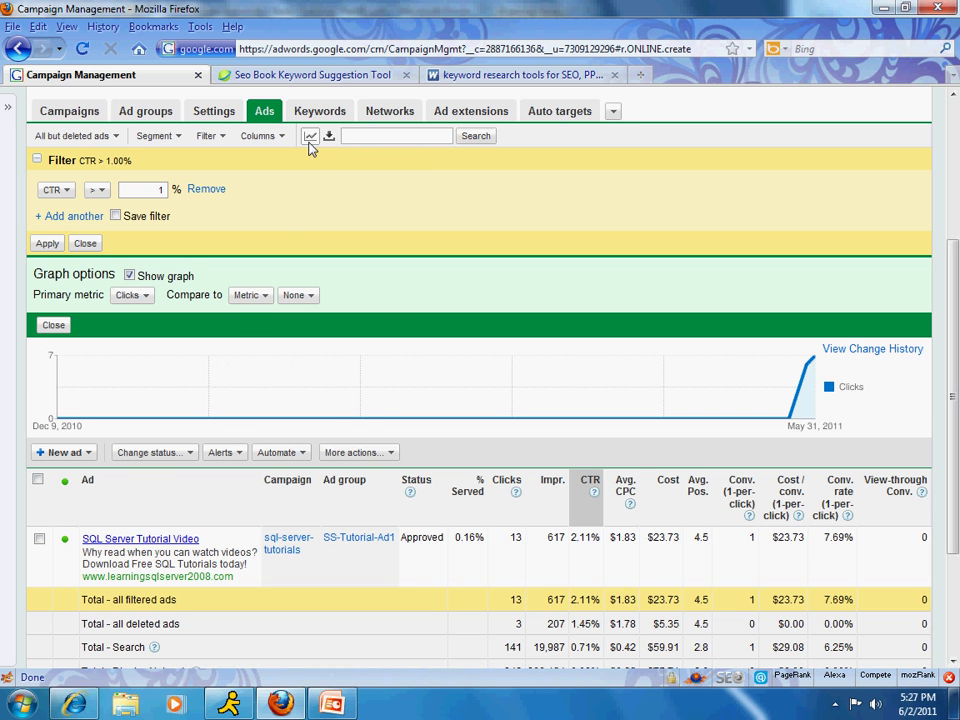
click(53, 327)
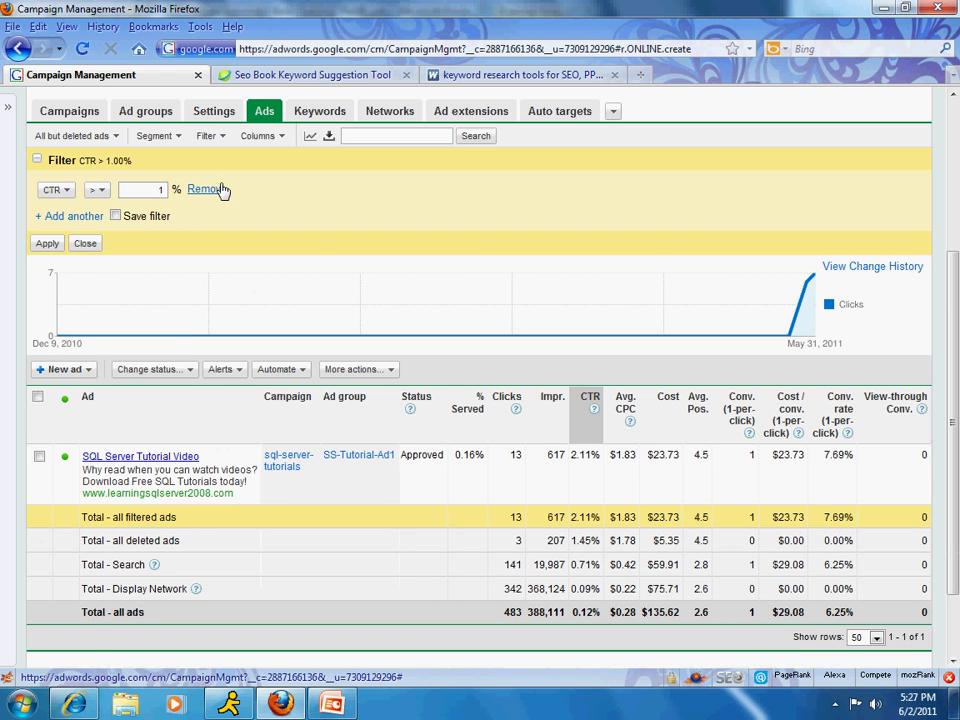
click(86, 245)
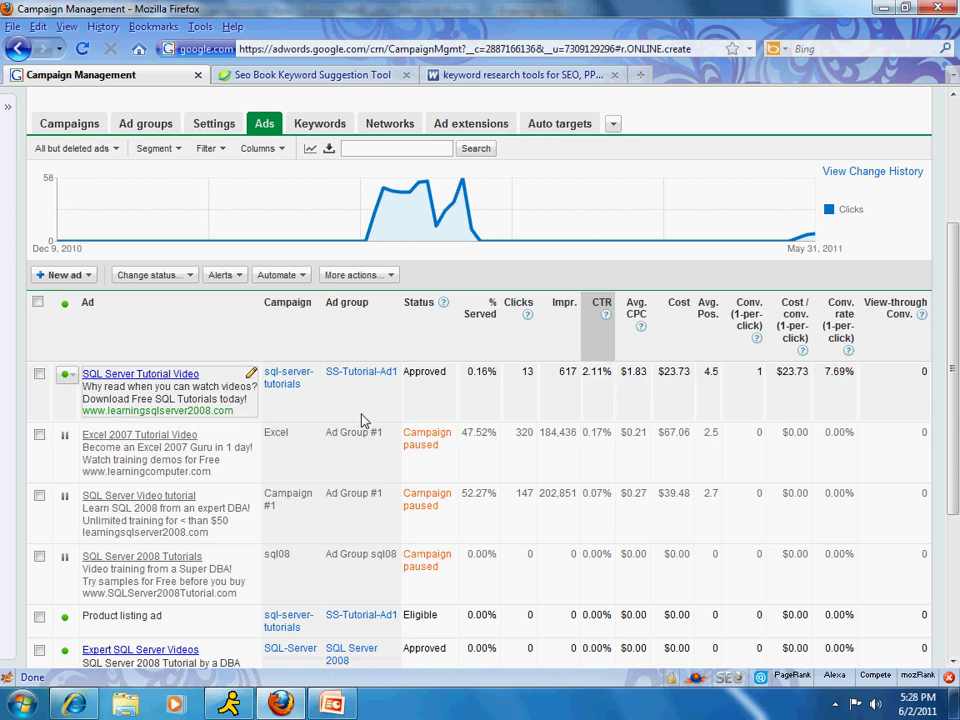
scroll(250, 470, down, 2)
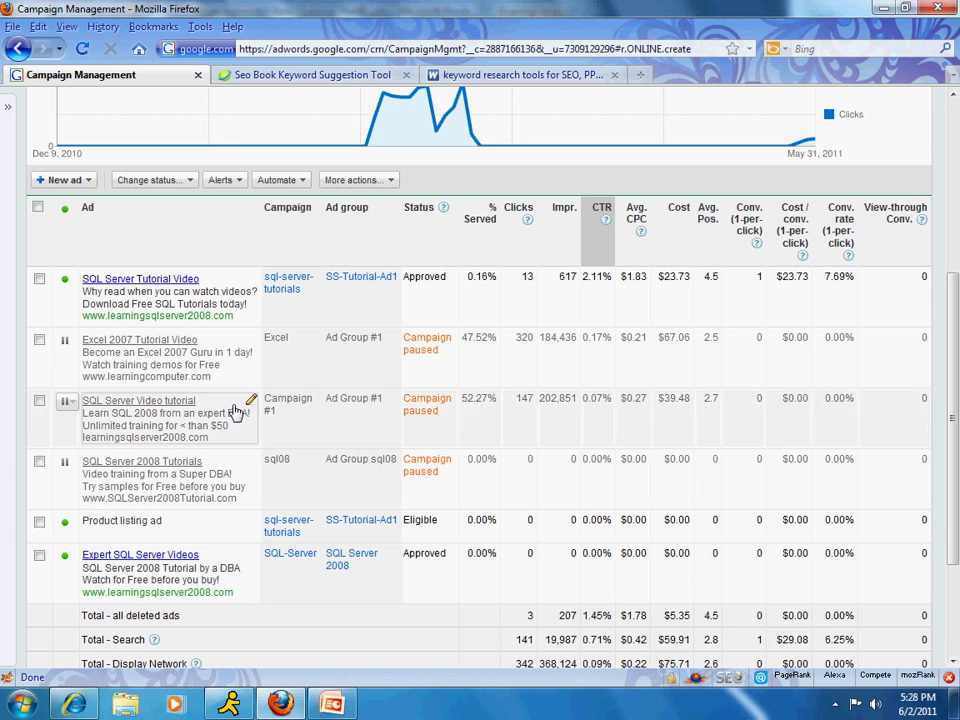
scroll(236, 412, up, 3)
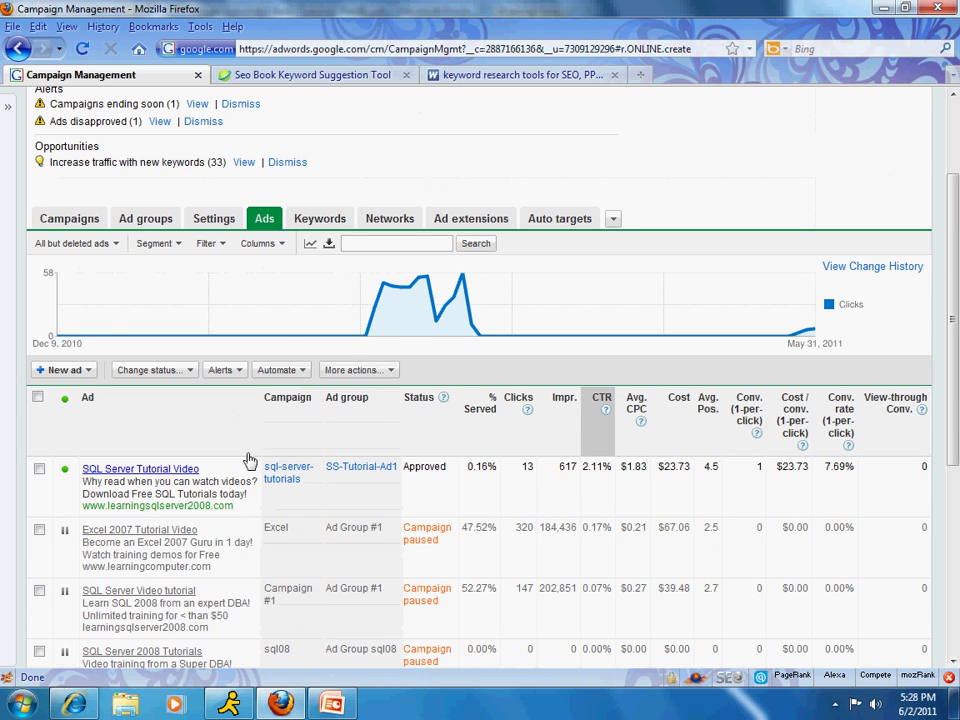
Switch to the PowerPoint presentation to highlight the agenda line "Most important component of Google Adwords" and show the Keywords slide with the triangle diagram
click(352, 711)
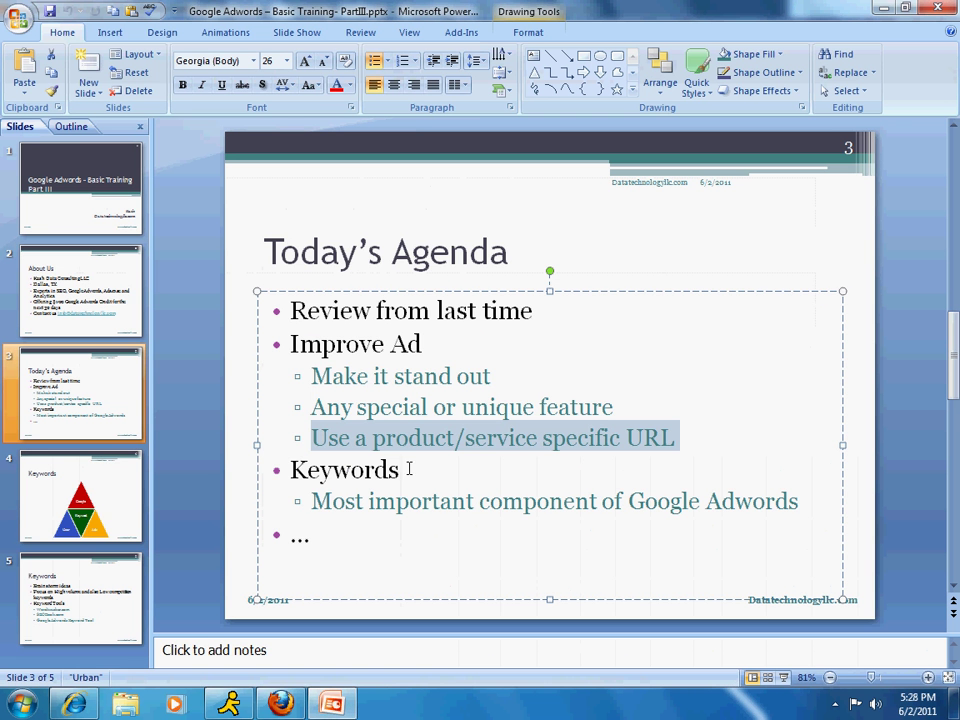
scroll(466, 495, down, 2)
scroll(469, 497, up, 2)
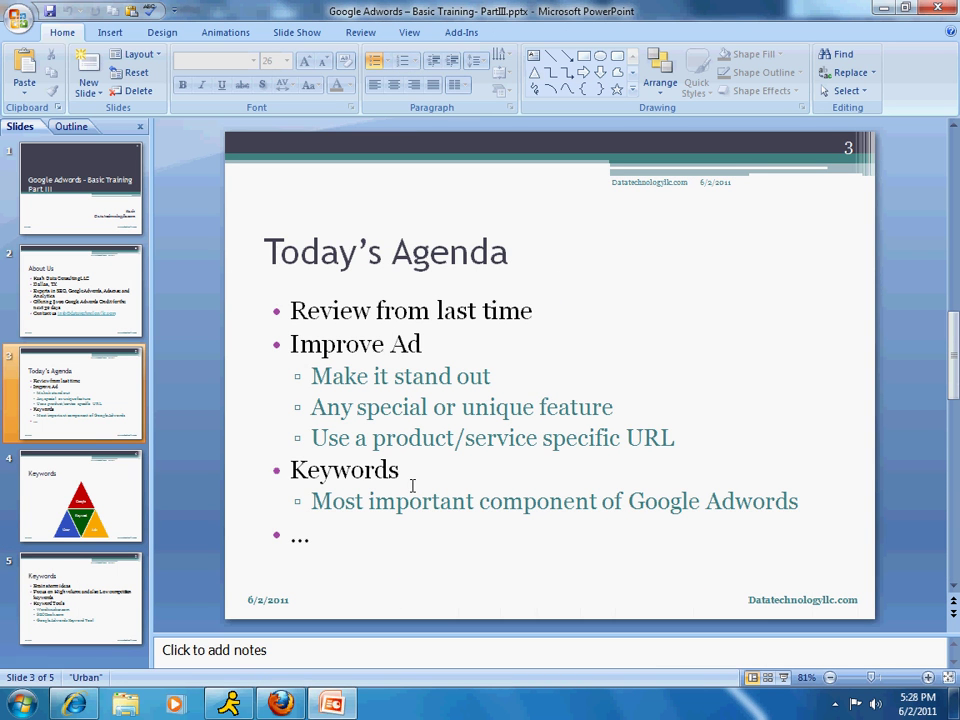
drag(311, 501, 776, 510)
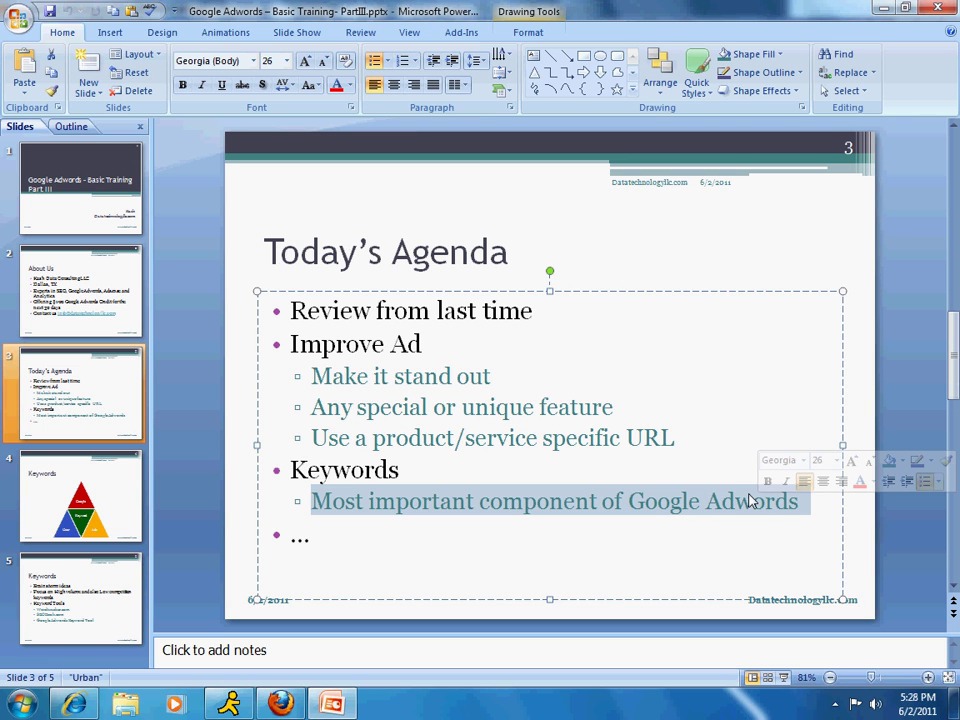
click(114, 509)
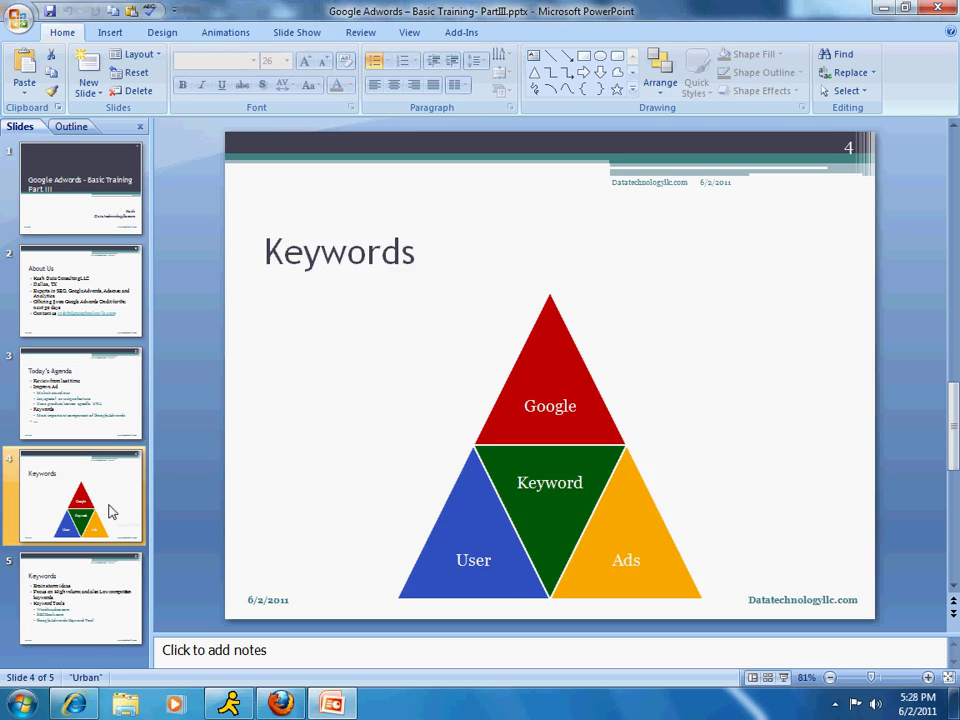